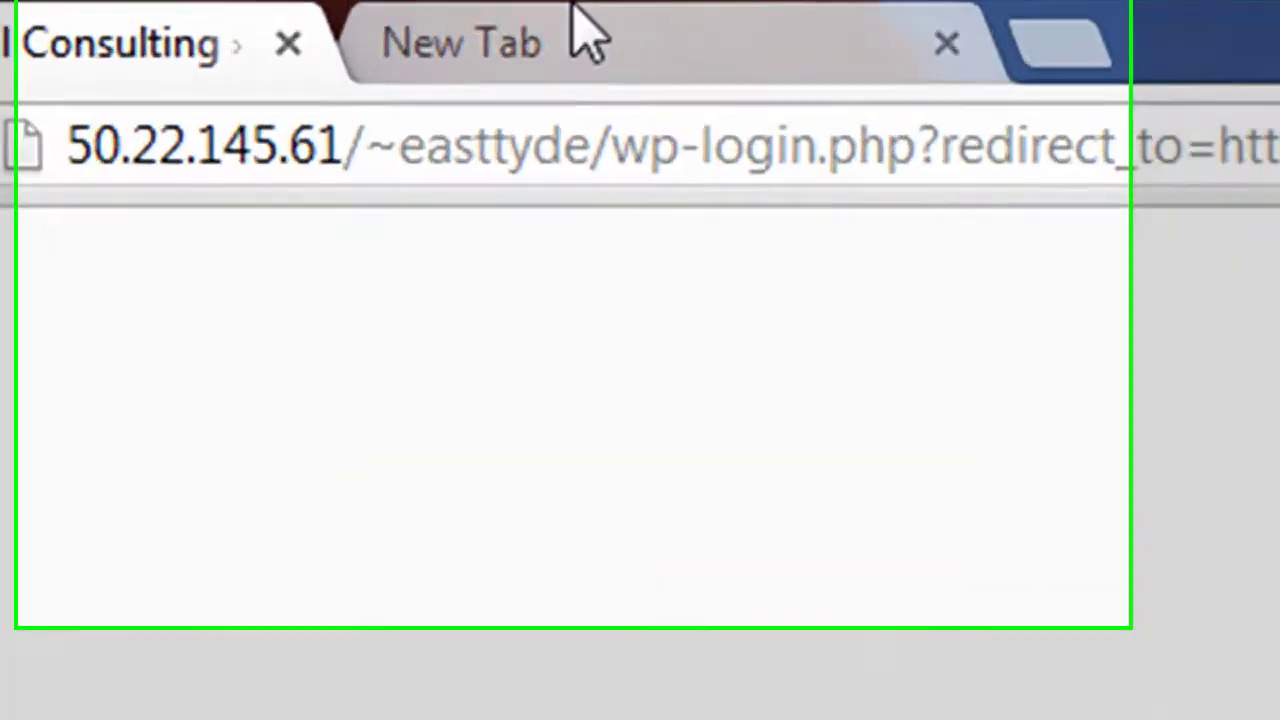
# Log in to the WordPress admin with the filled-in credentials and dismiss the browser's offer to save the password.
pyautogui.click(270, 3)
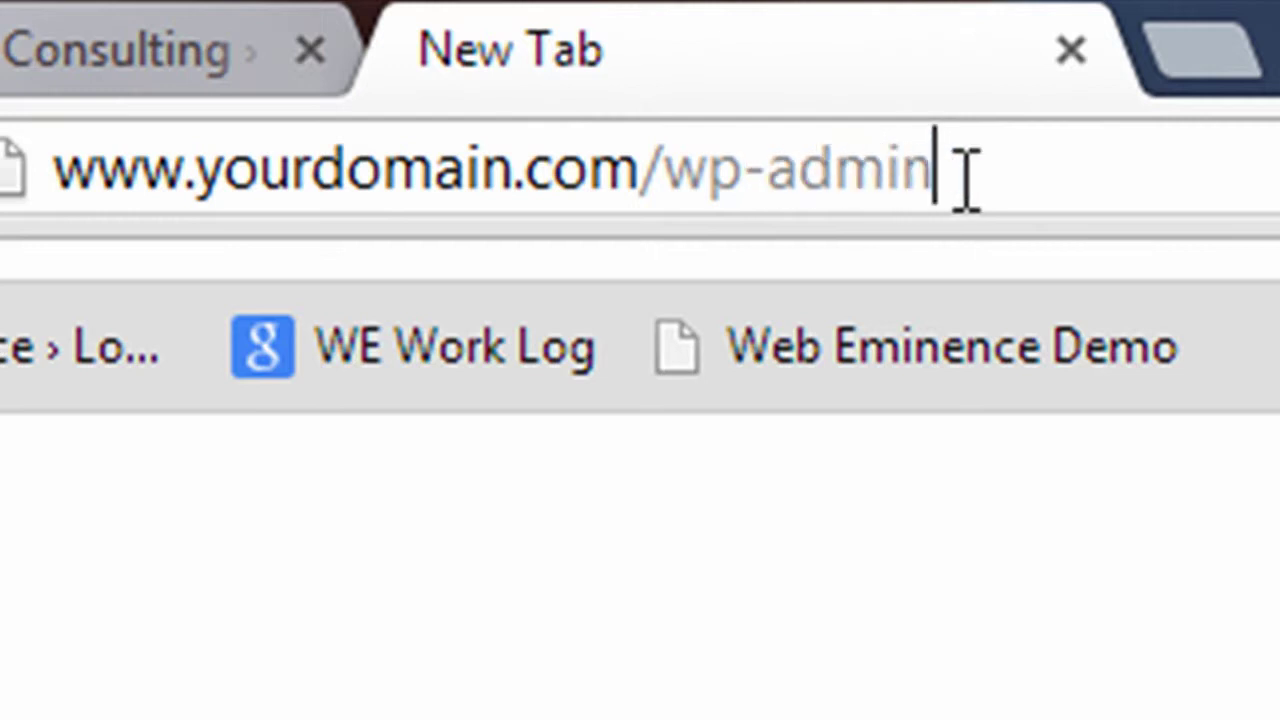
pyautogui.click(55, 42)
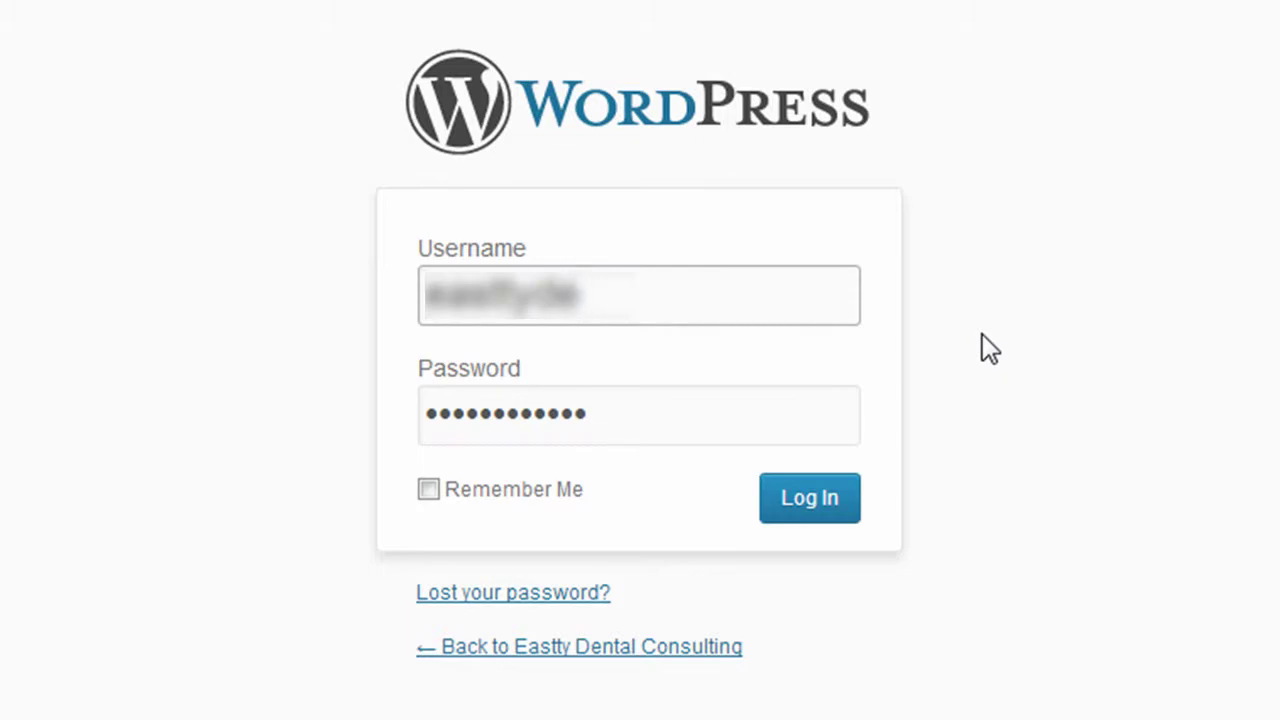
pyautogui.click(806, 512)
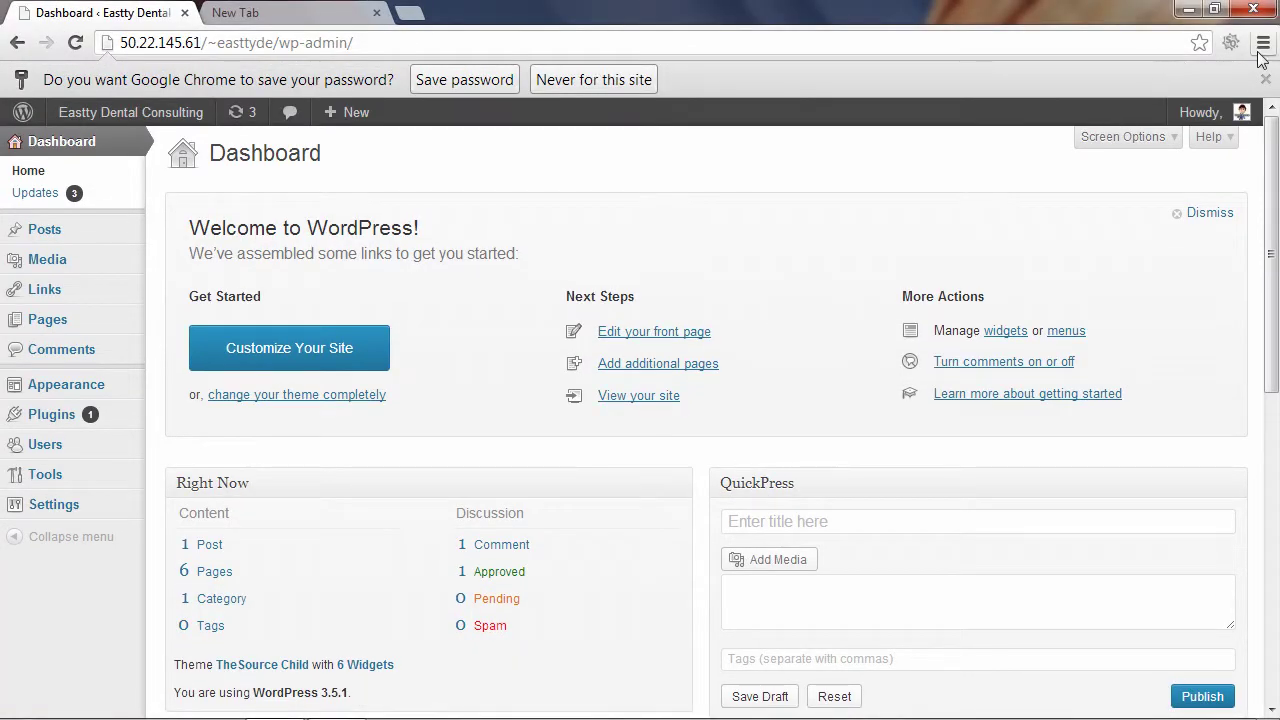
pyautogui.click(1265, 80)
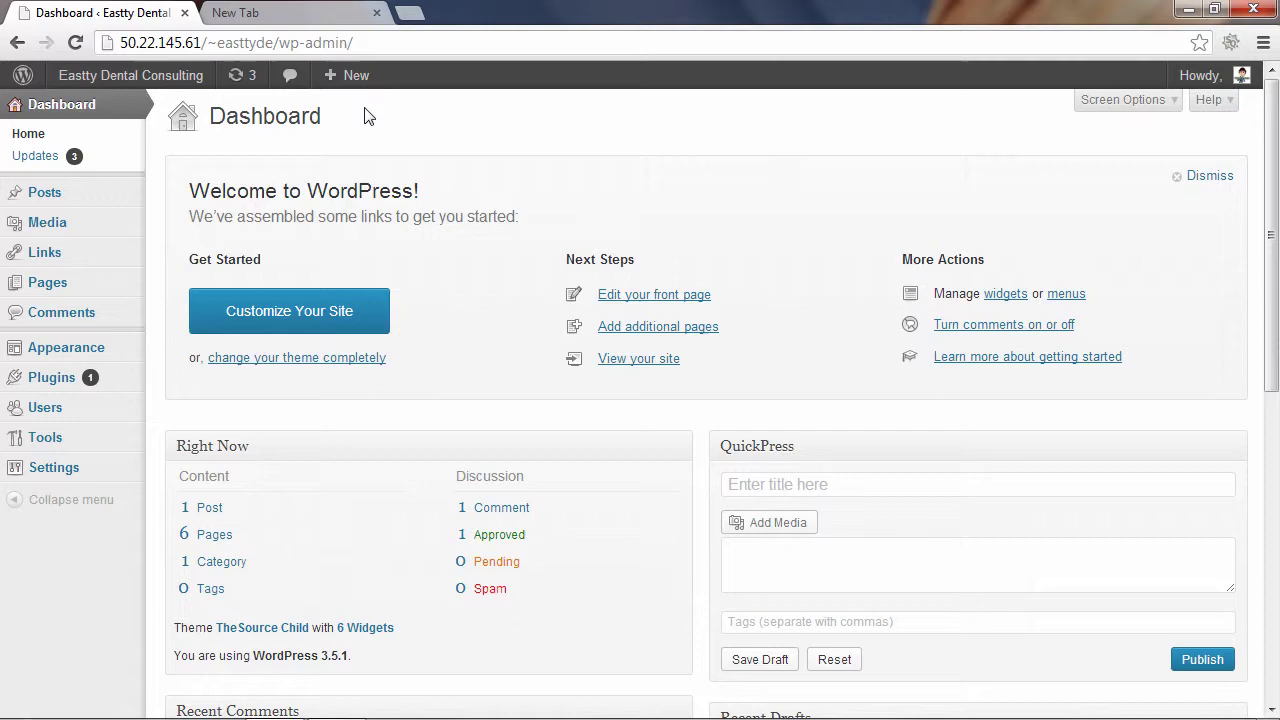
# Open the public Eastty Dental Consulting site in a new tab and view its Mission & Philosophy page.
pyautogui.moveTo(188, 82)
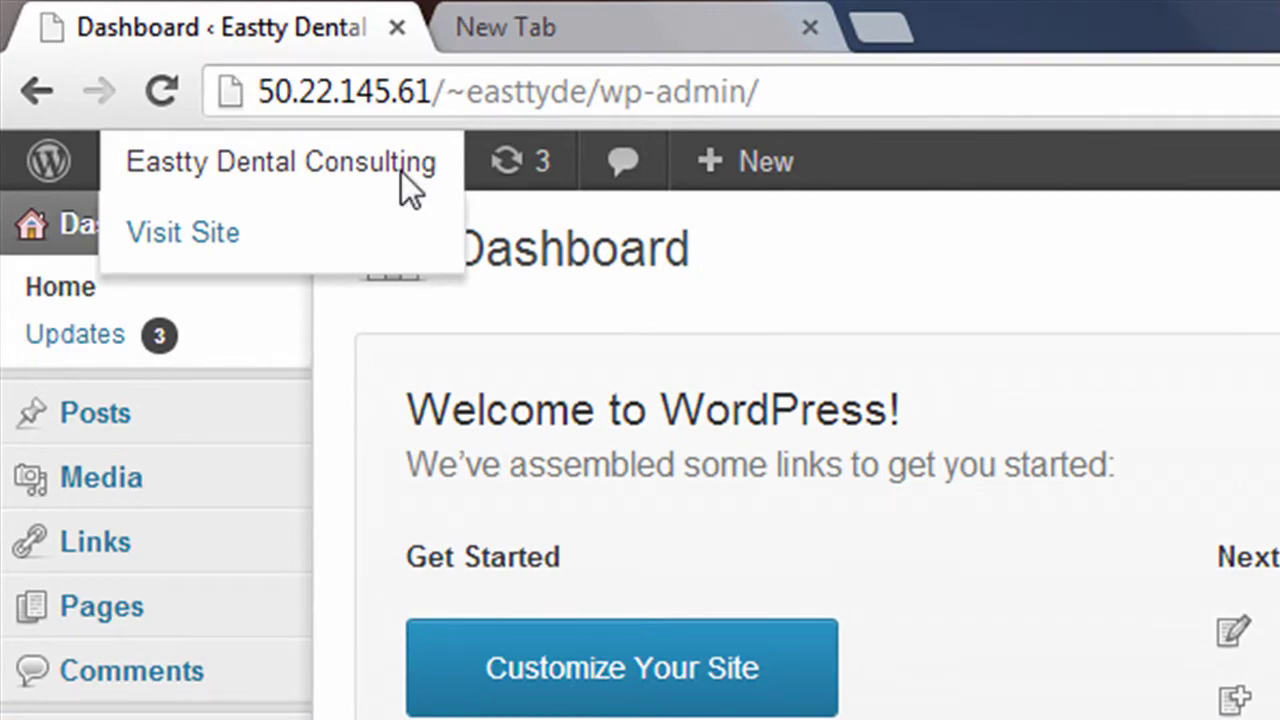
pyautogui.rightClick(405, 178)
pyautogui.click(471, 229)
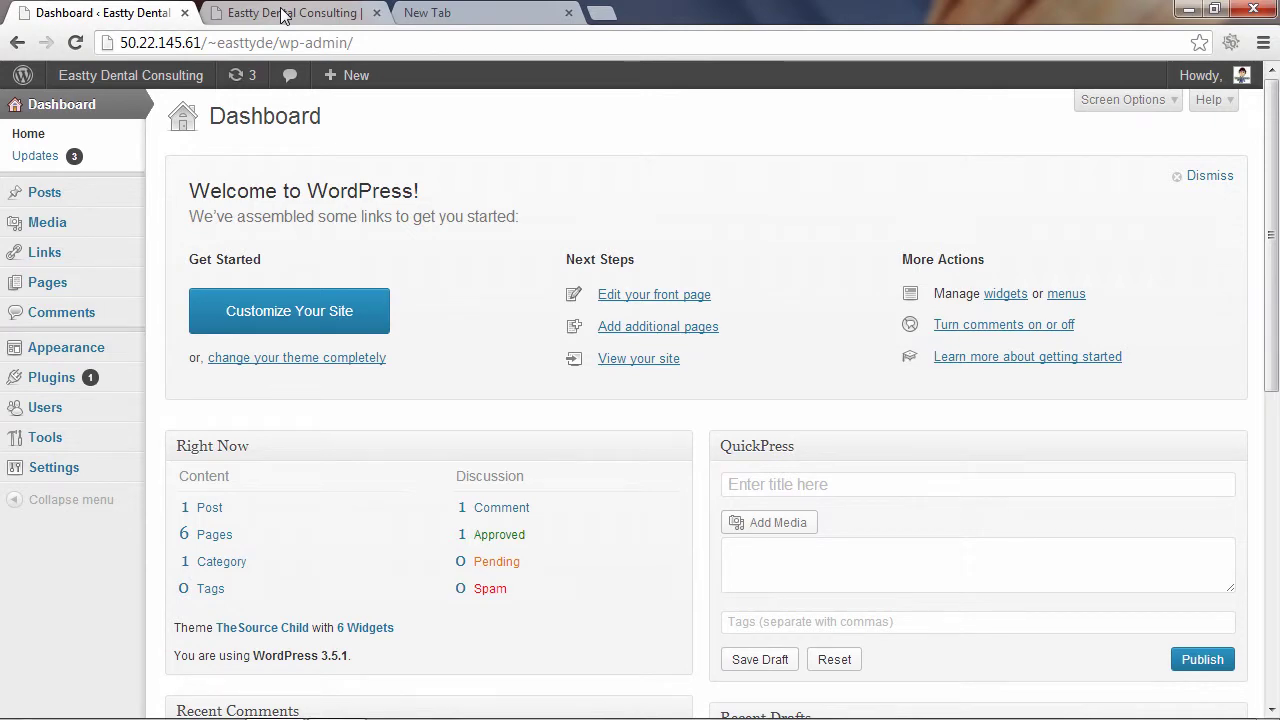
pyautogui.click(283, 14)
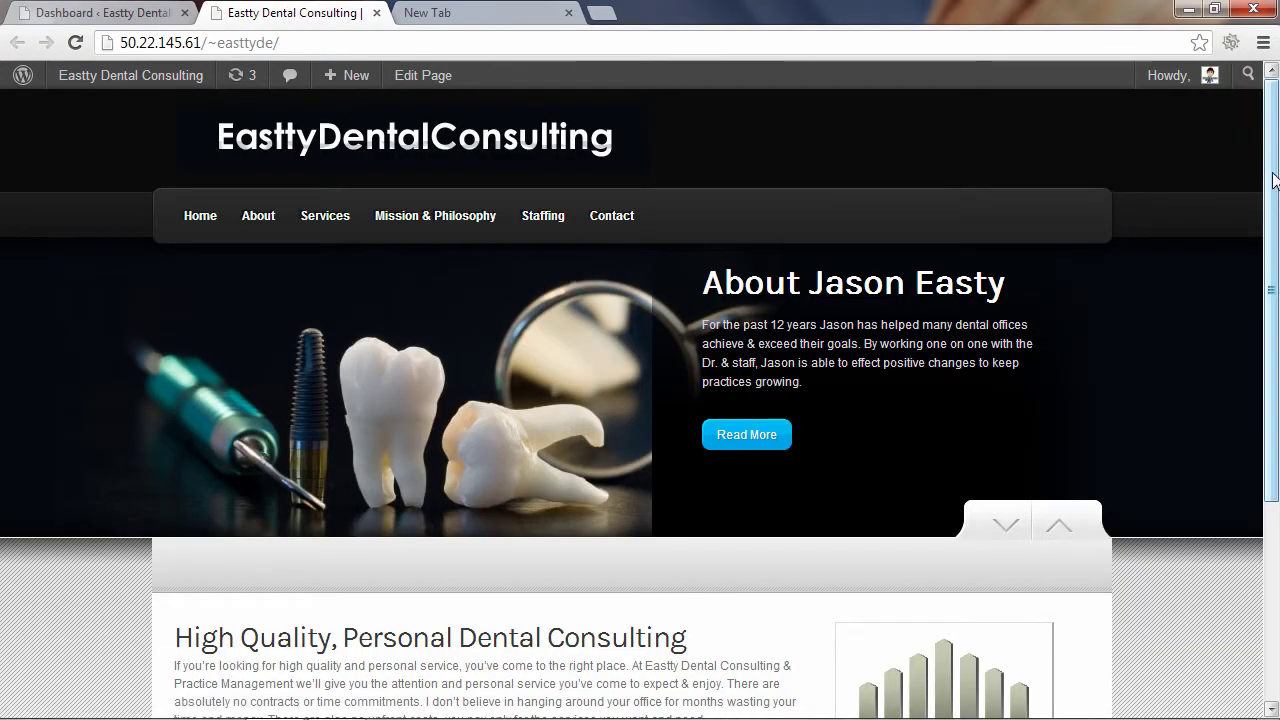
pyautogui.moveTo(1272, 180); pyautogui.dragTo(1277, 323)
pyautogui.click(760, 240)
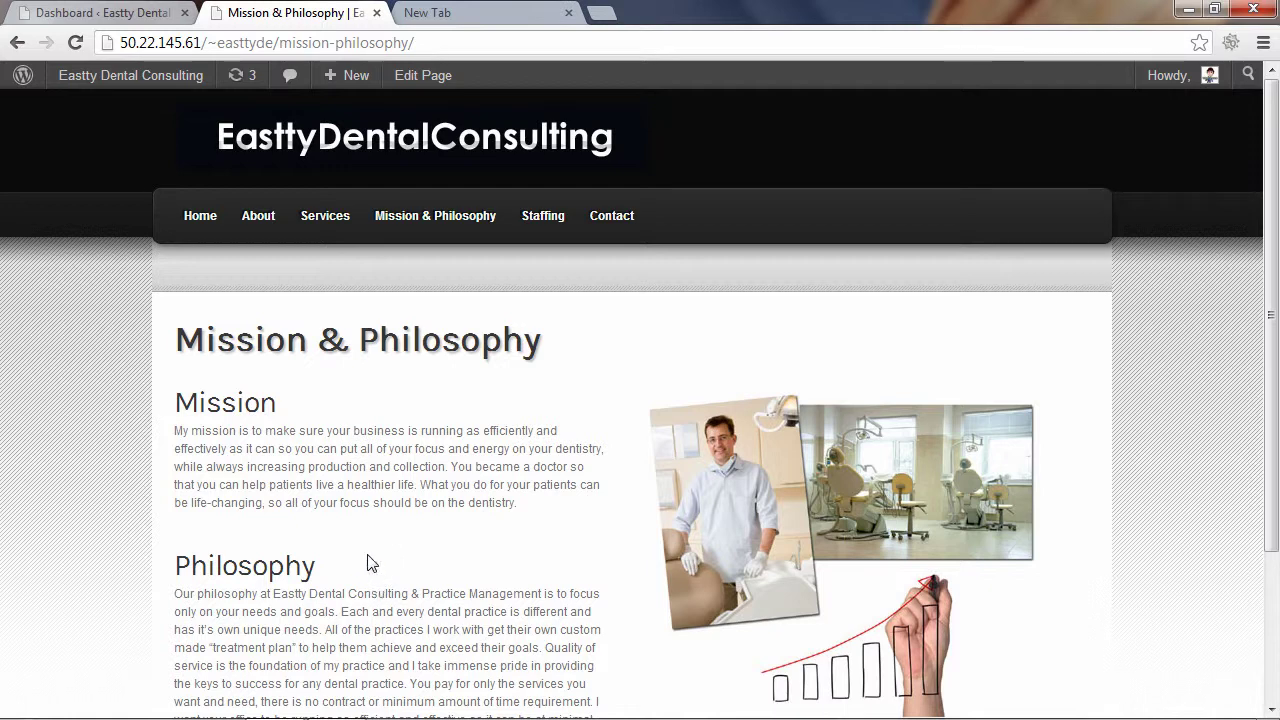
# Return to the WordPress admin and open the Mission & Philosophy page for editing from the list of pages.
pyautogui.click(75, 15)
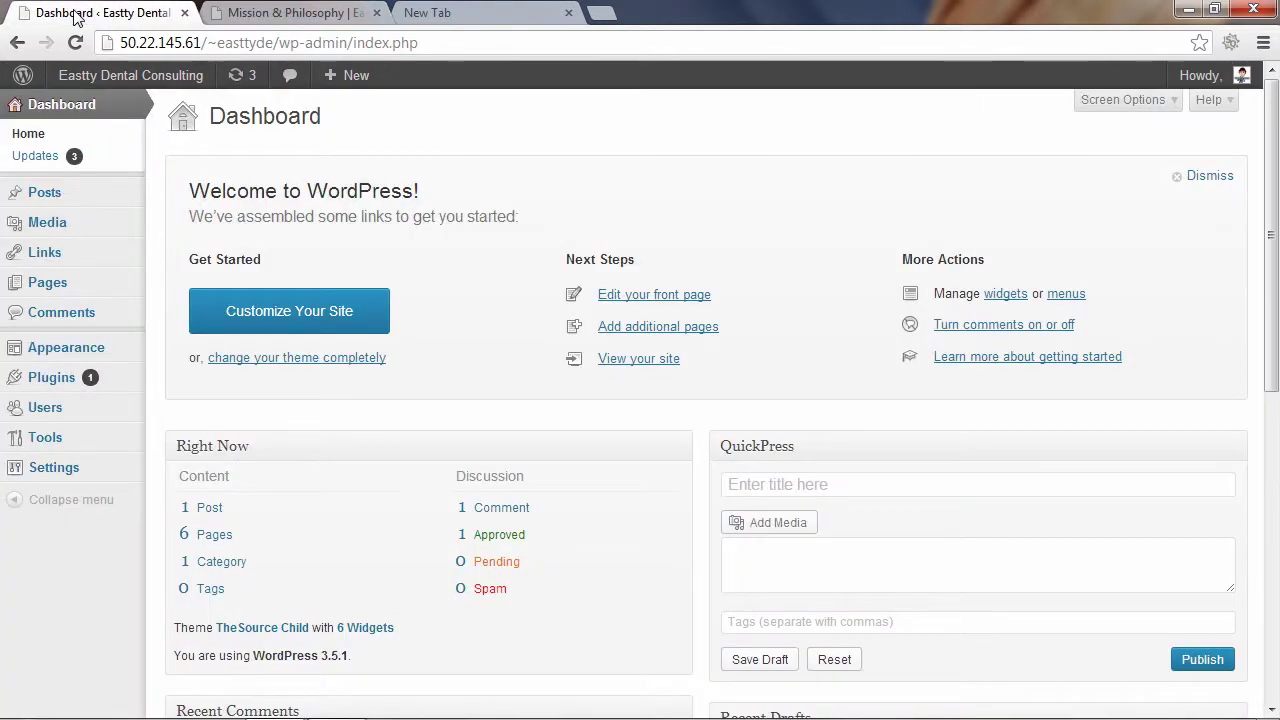
pyautogui.moveTo(90, 289)
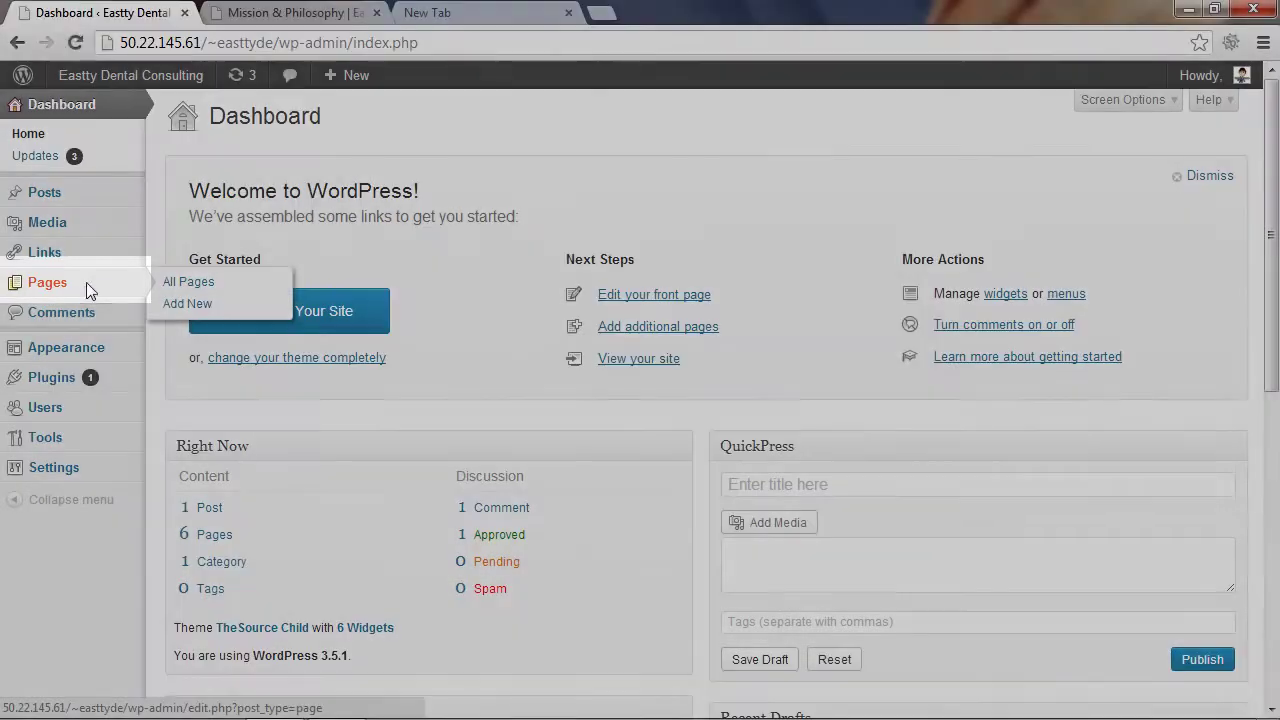
pyautogui.click(90, 289)
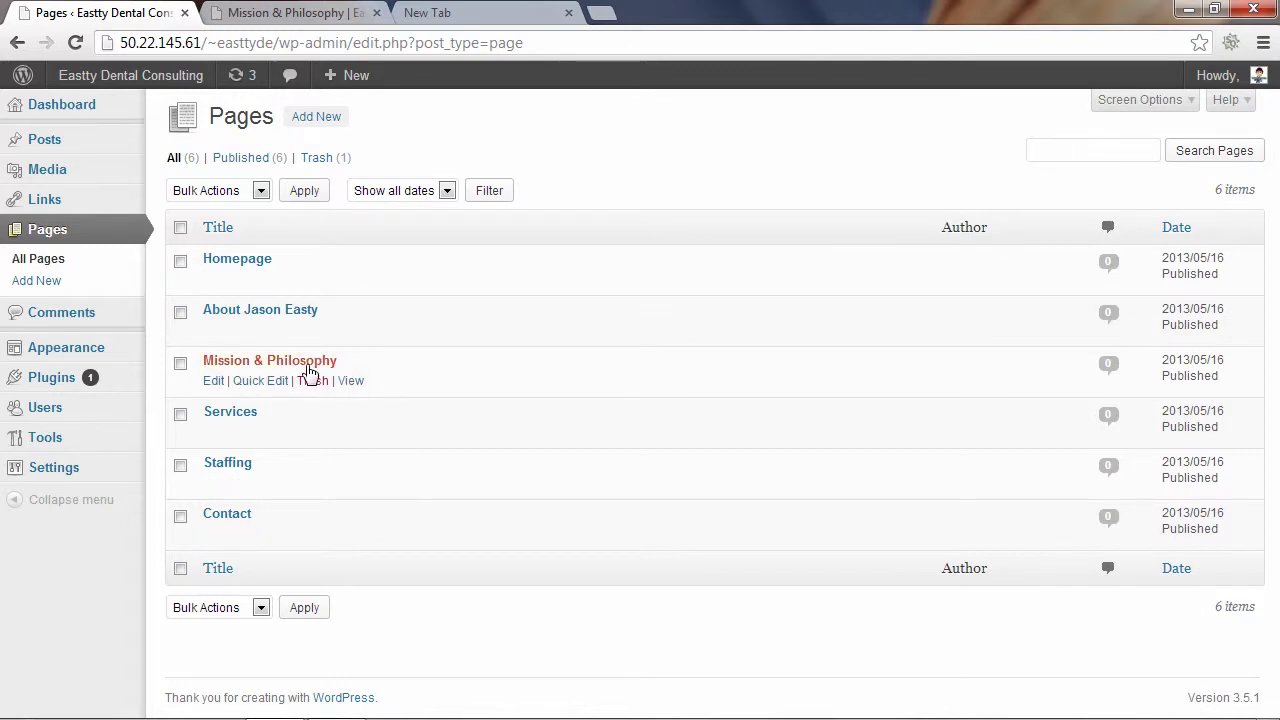
pyautogui.click(213, 388)
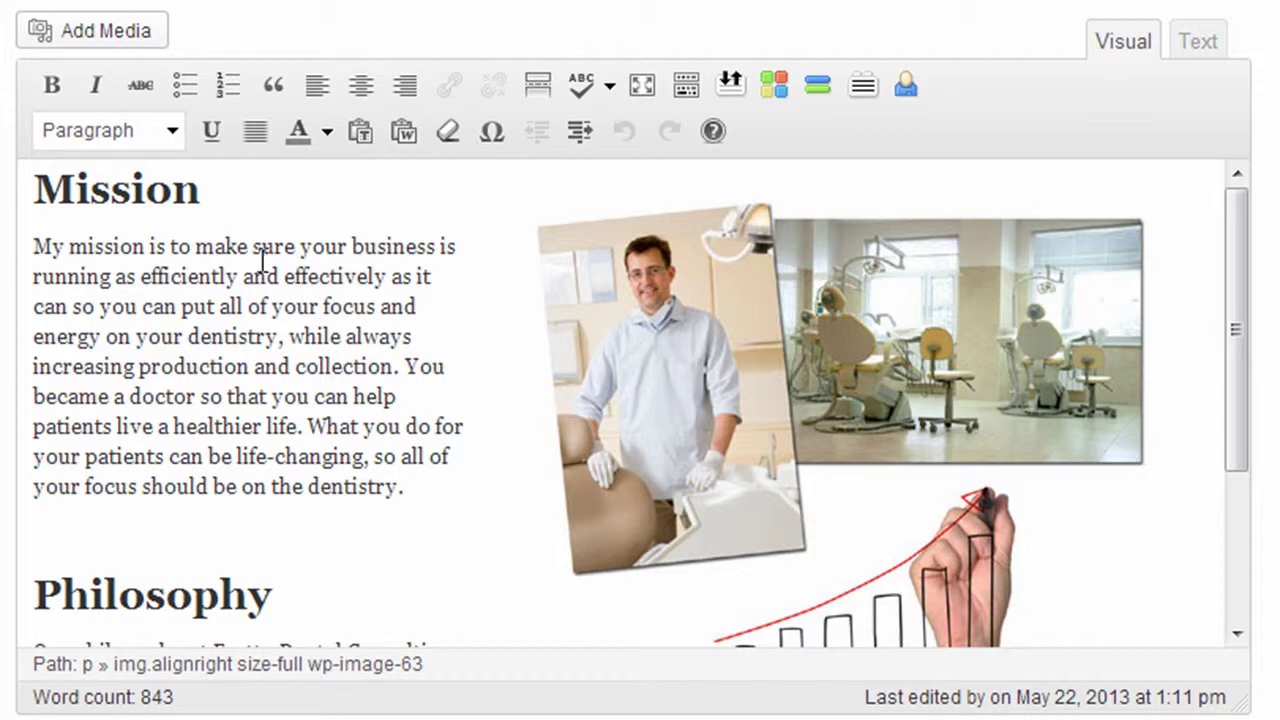
# Change the two headings in the page content to "Our Mission" and "Our Philosophy".
pyautogui.scroll(-5, 265, 262)
pyautogui.scroll(5, 235, 348)
pyautogui.click(36, 188)
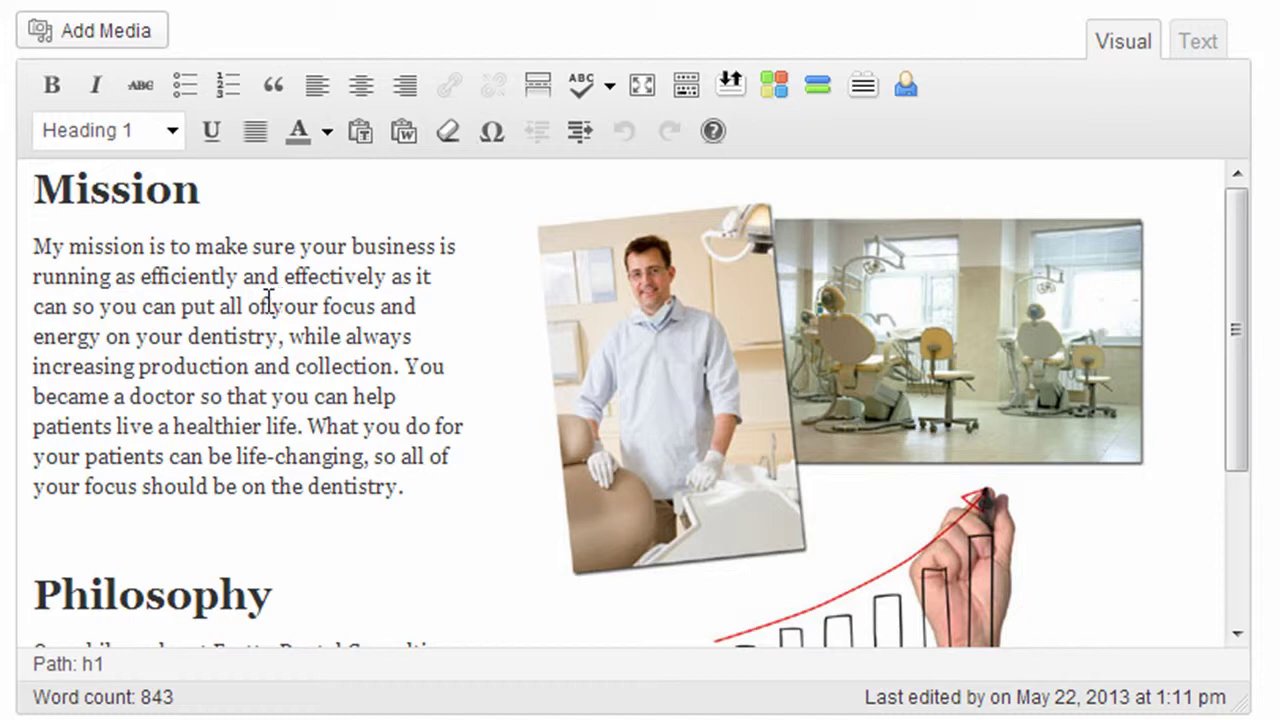
pyautogui.write('Our')
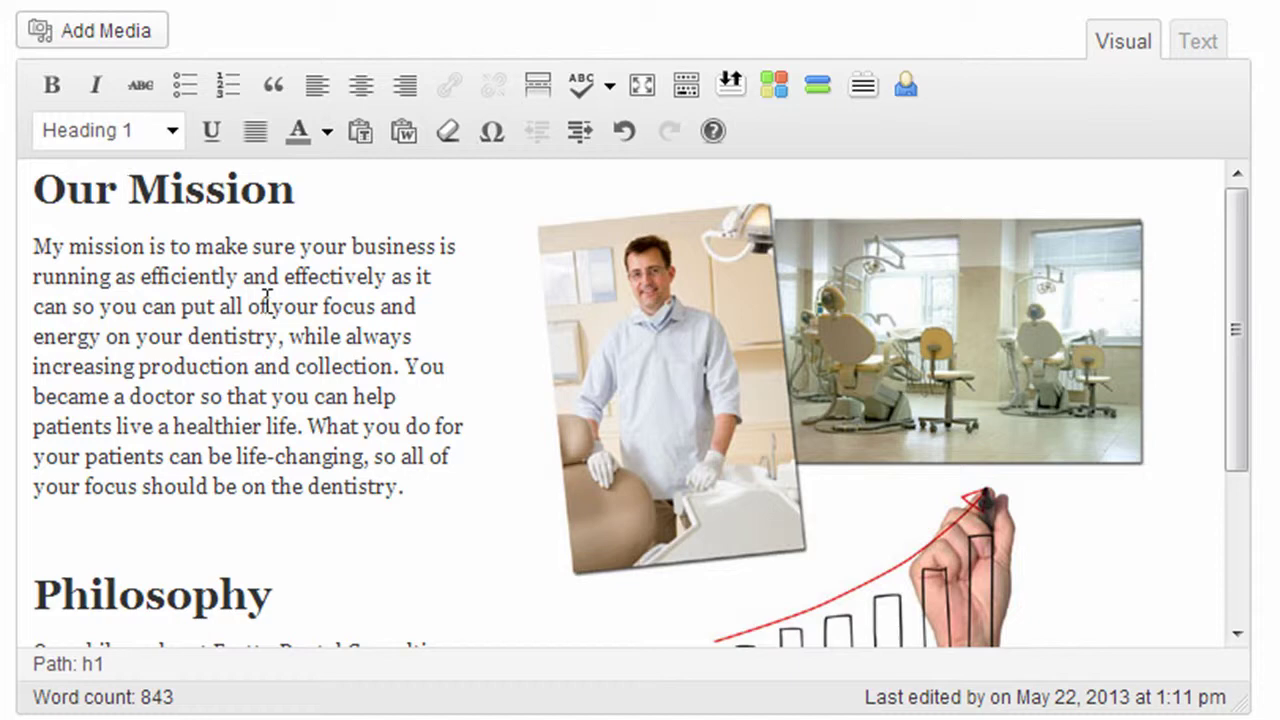
pyautogui.scroll(-3, 249, 252)
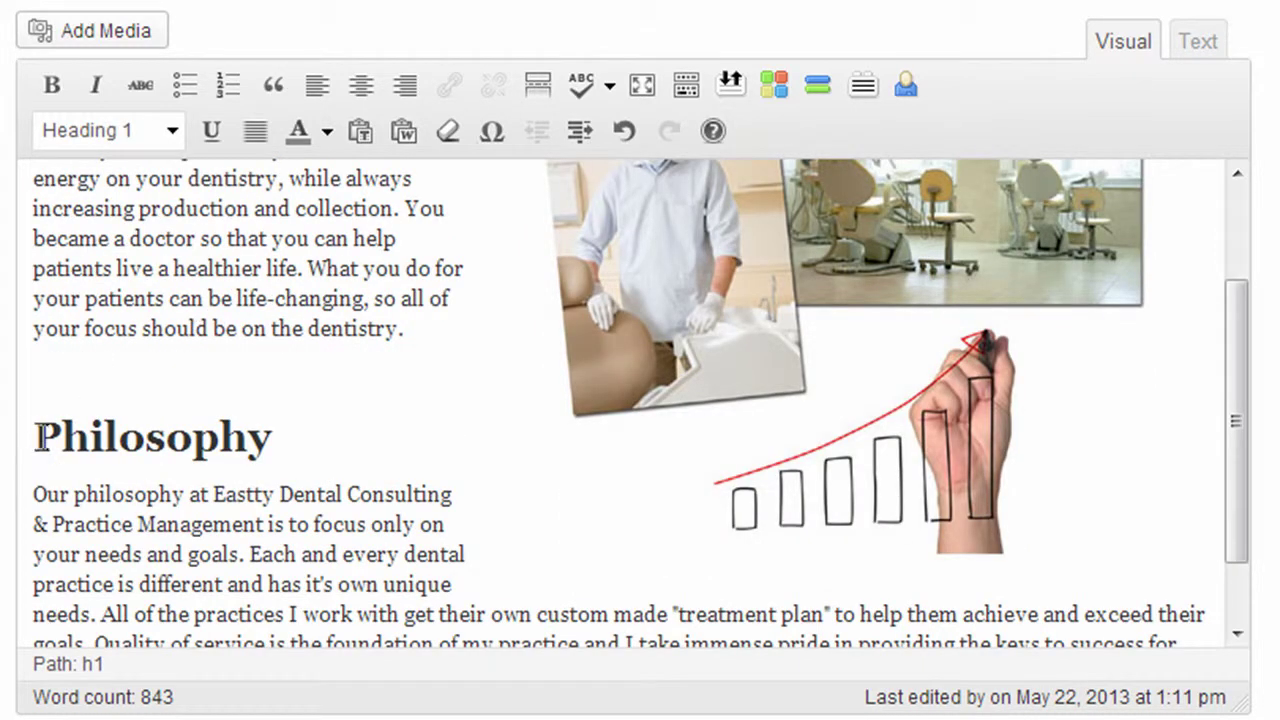
pyautogui.click(34, 437)
pyautogui.write('Our')
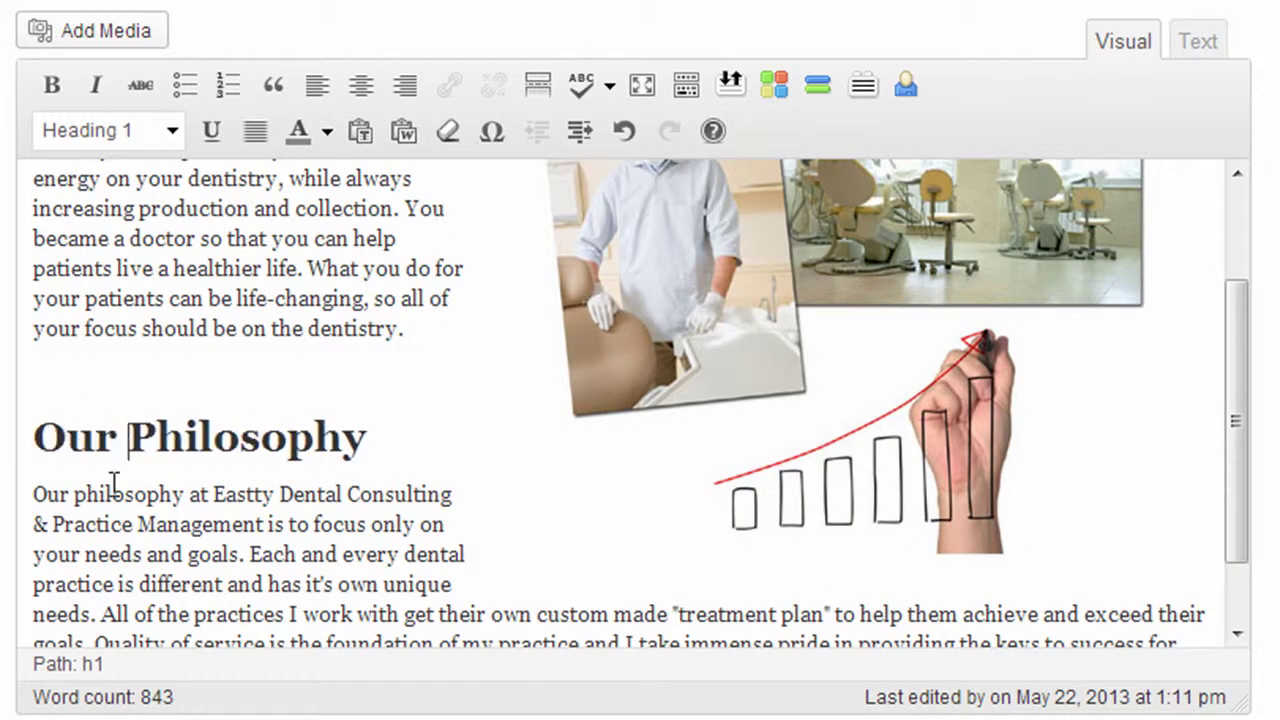
# Color the whole paragraph under the "Our Mission" heading red.
pyautogui.scroll(3, 110, 486)
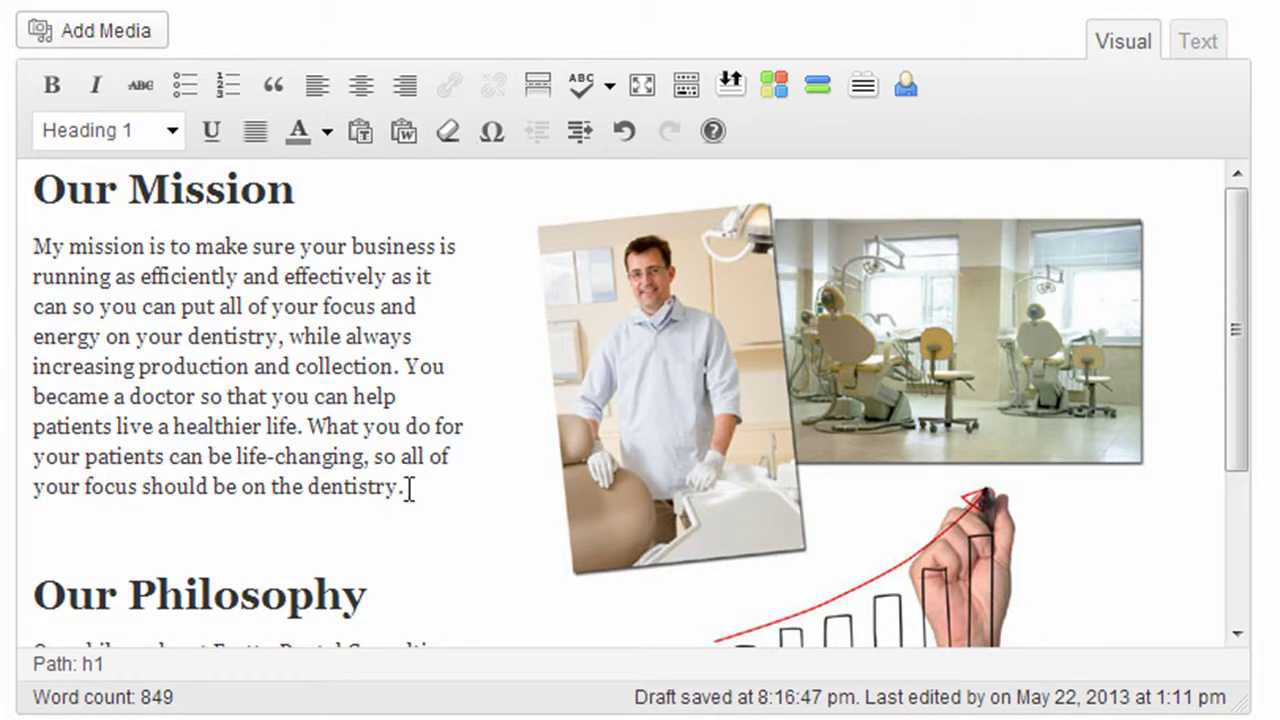
pyautogui.moveTo(408, 490); pyautogui.dragTo(34, 250)
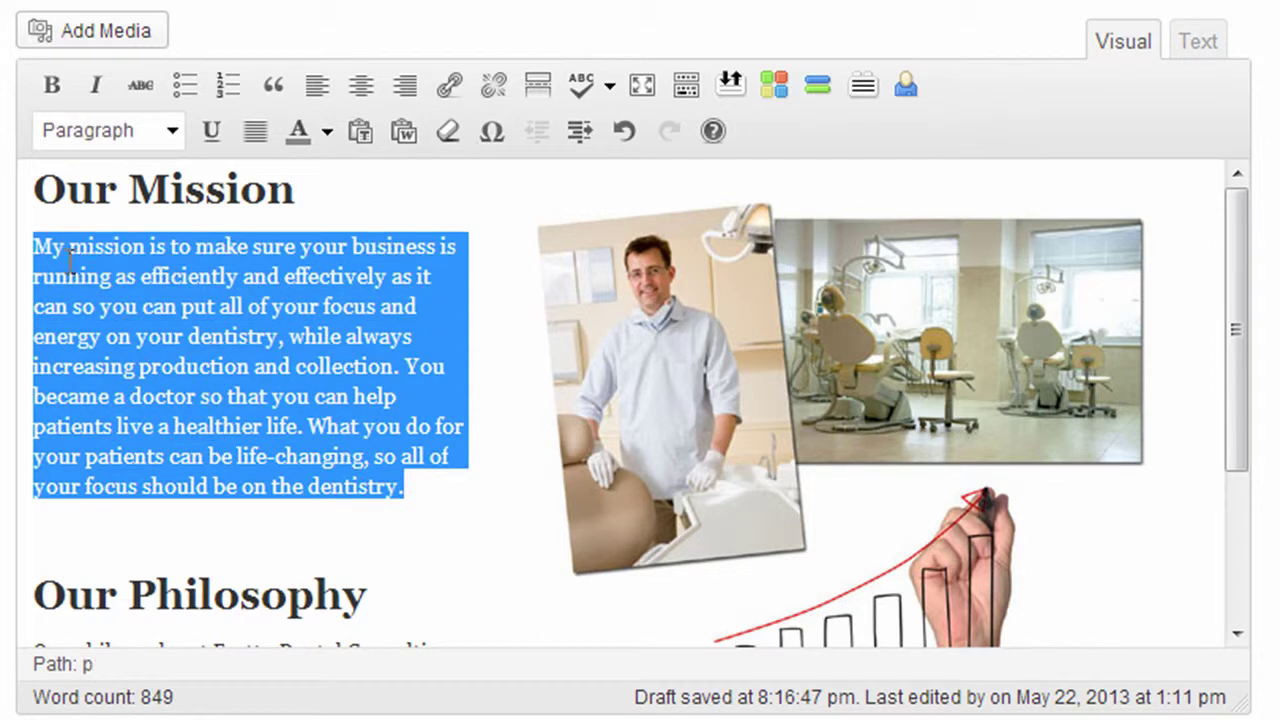
pyautogui.click(329, 131)
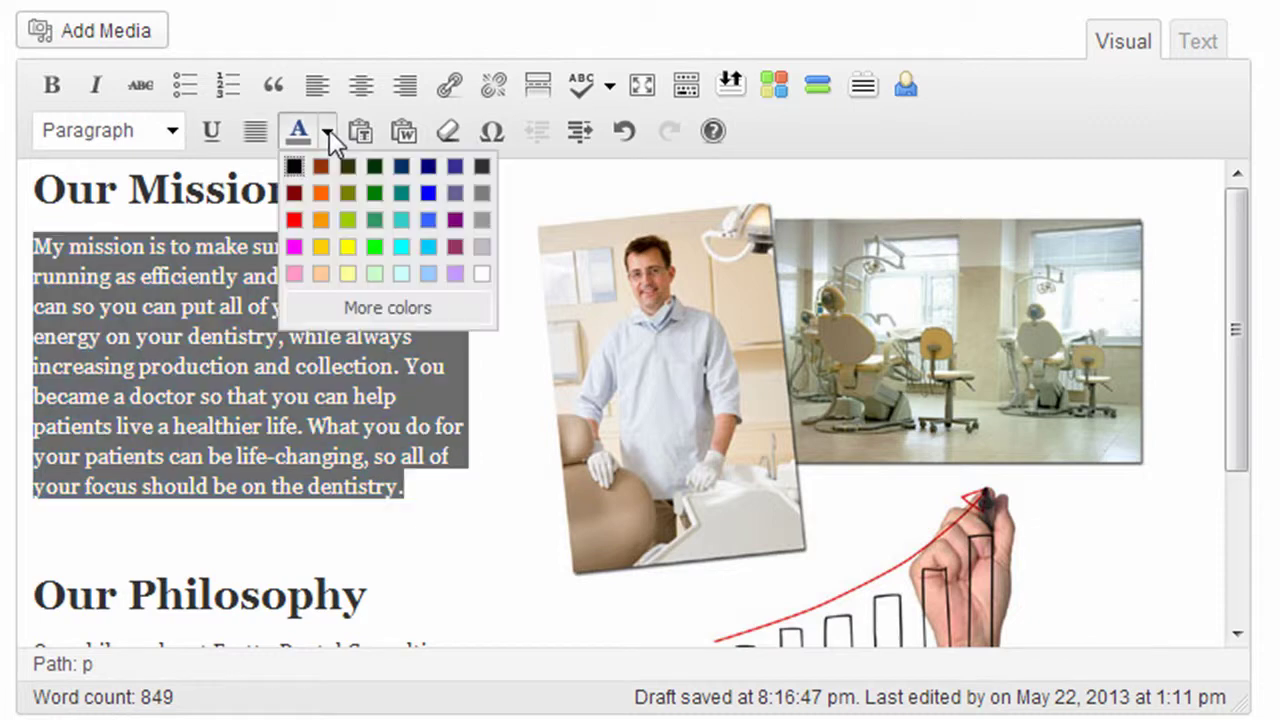
pyautogui.click(296, 218)
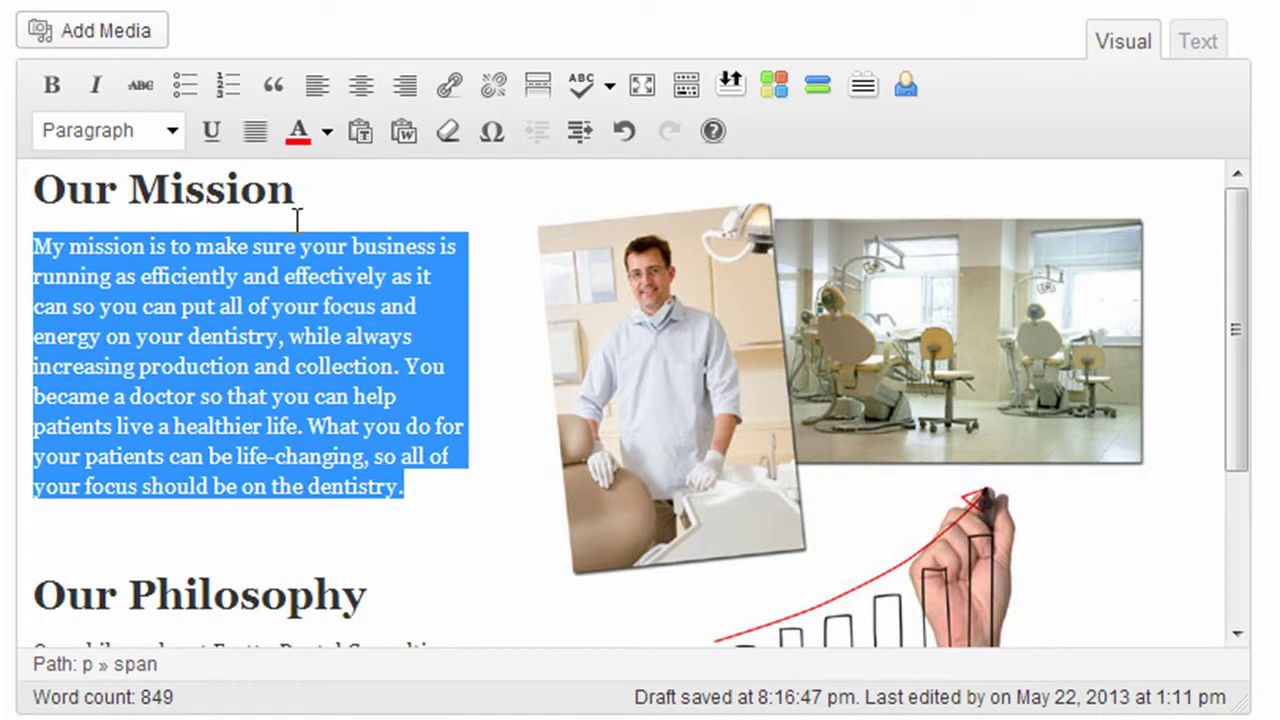
pyautogui.click(420, 487)
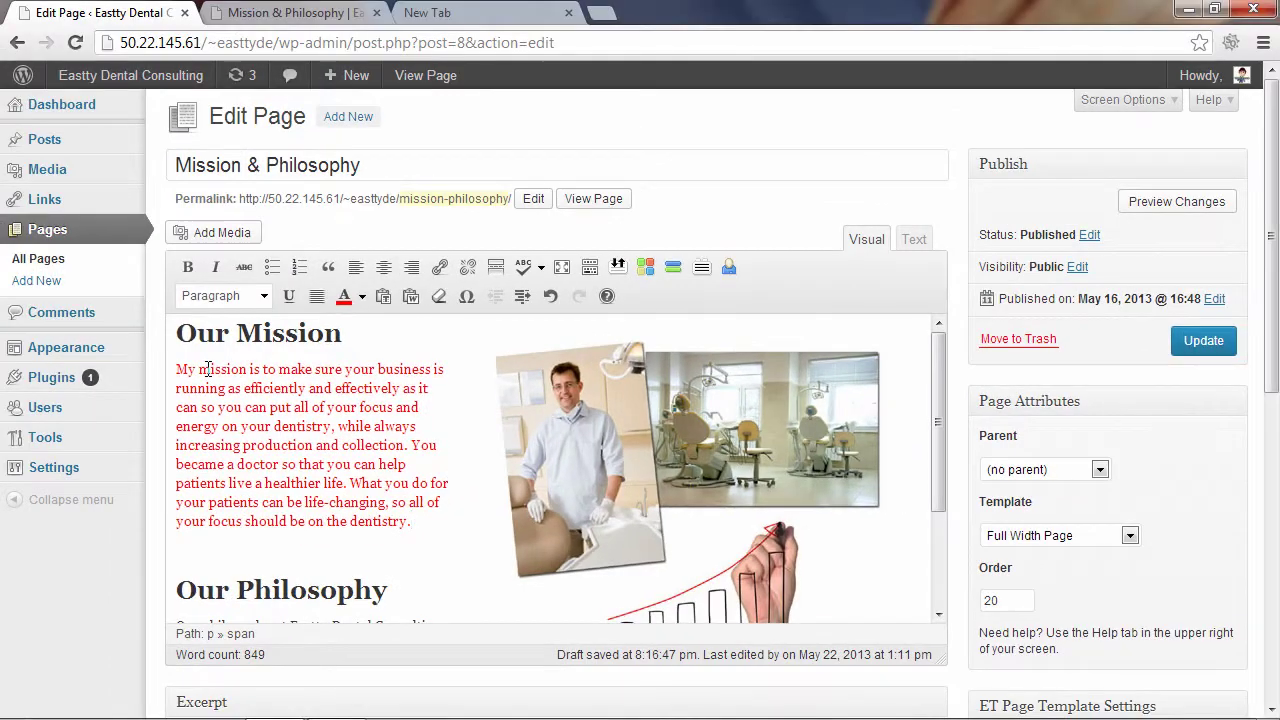
# Review the edited page content and update the published page.
pyautogui.scroll(-1, 207, 369)
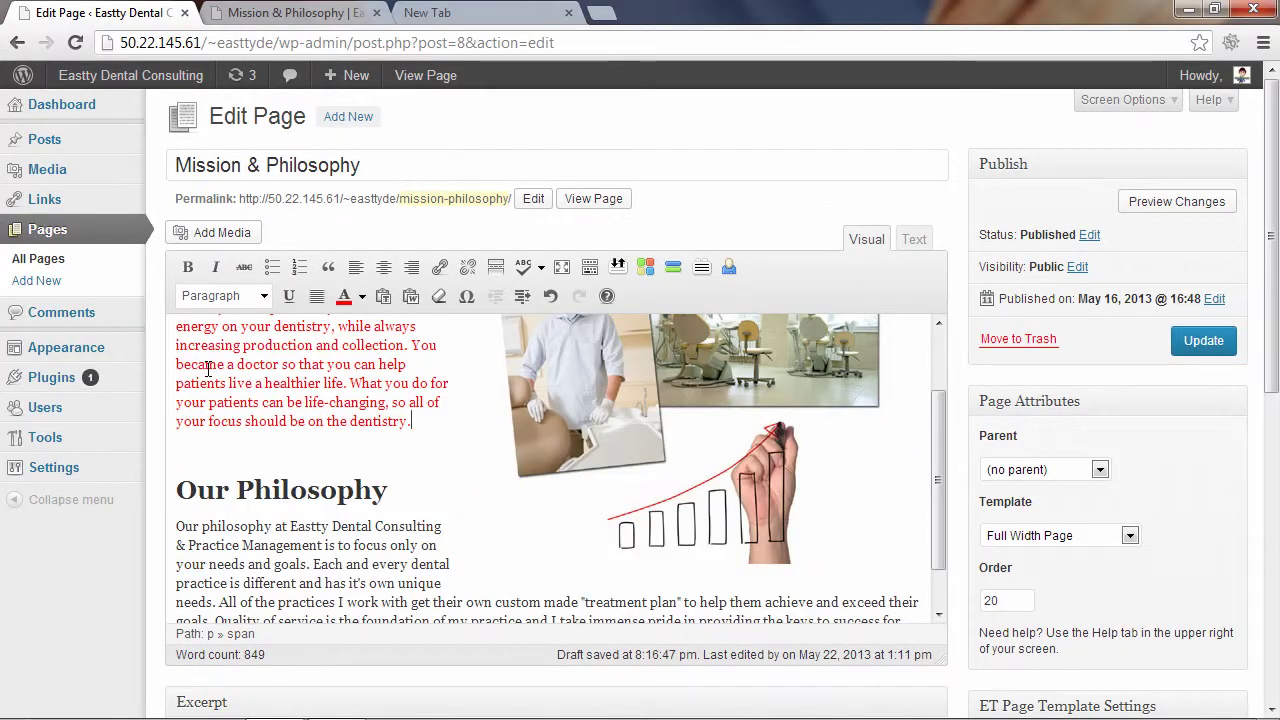
pyautogui.scroll(-2, 207, 369)
pyautogui.scroll(3, 207, 369)
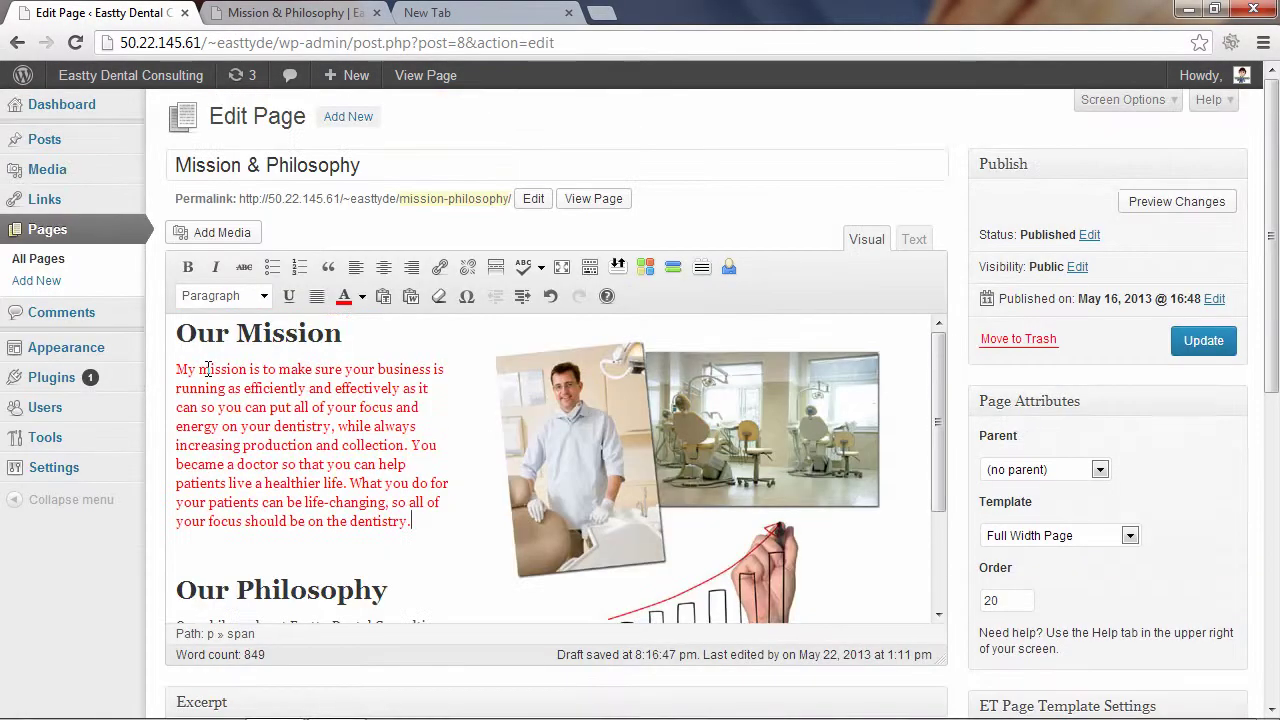
pyautogui.click(1197, 350)
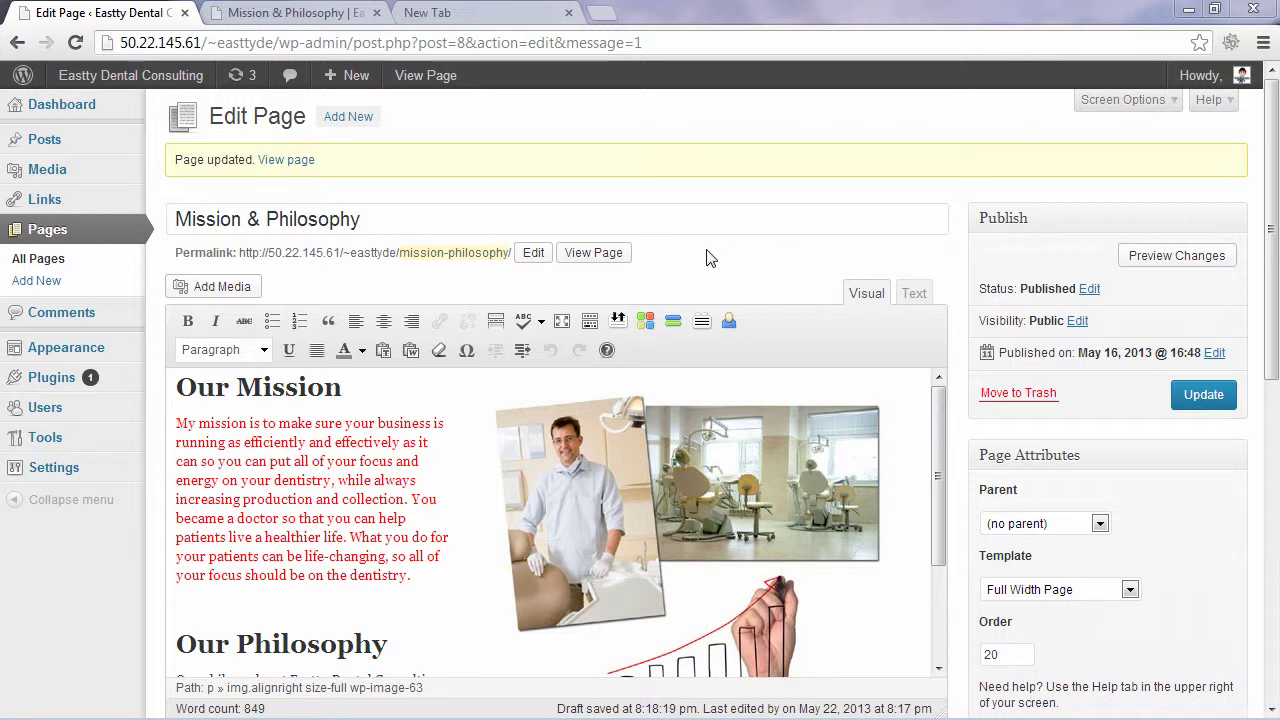
# Check the edited Mission & Philosophy page in the preview and on the live site.
pyautogui.click(1177, 256)
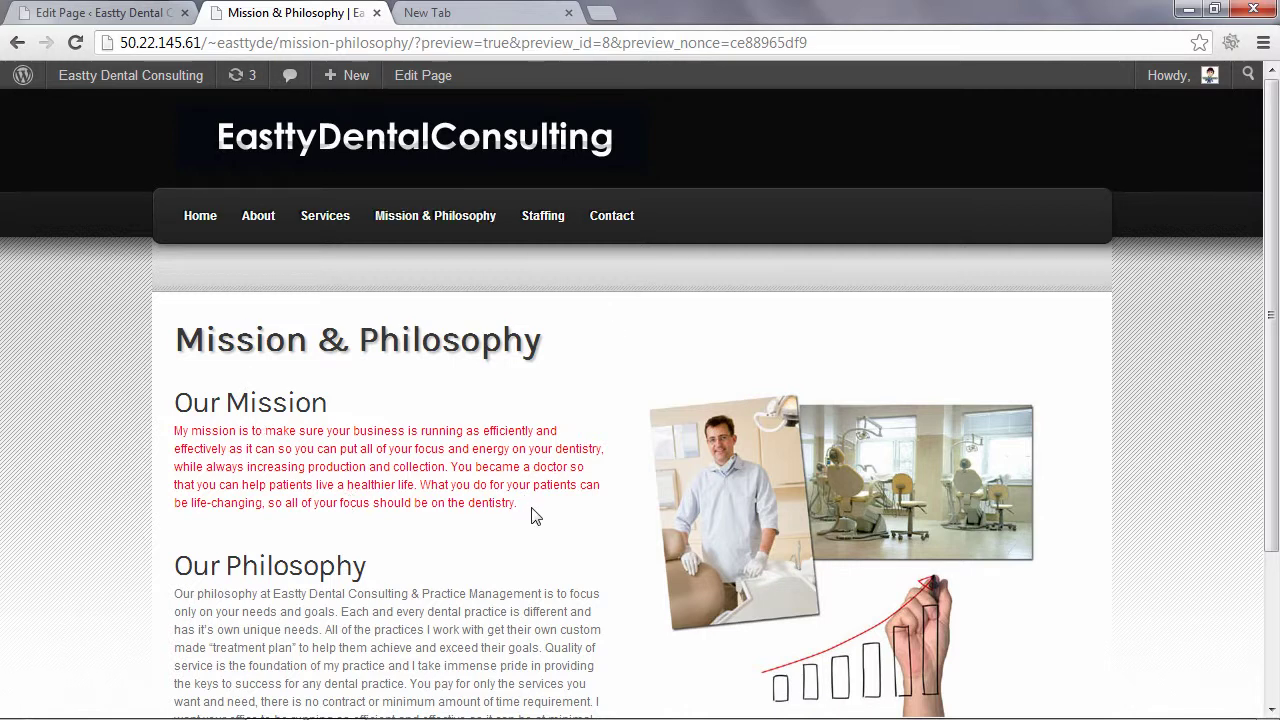
pyautogui.click(125, 13)
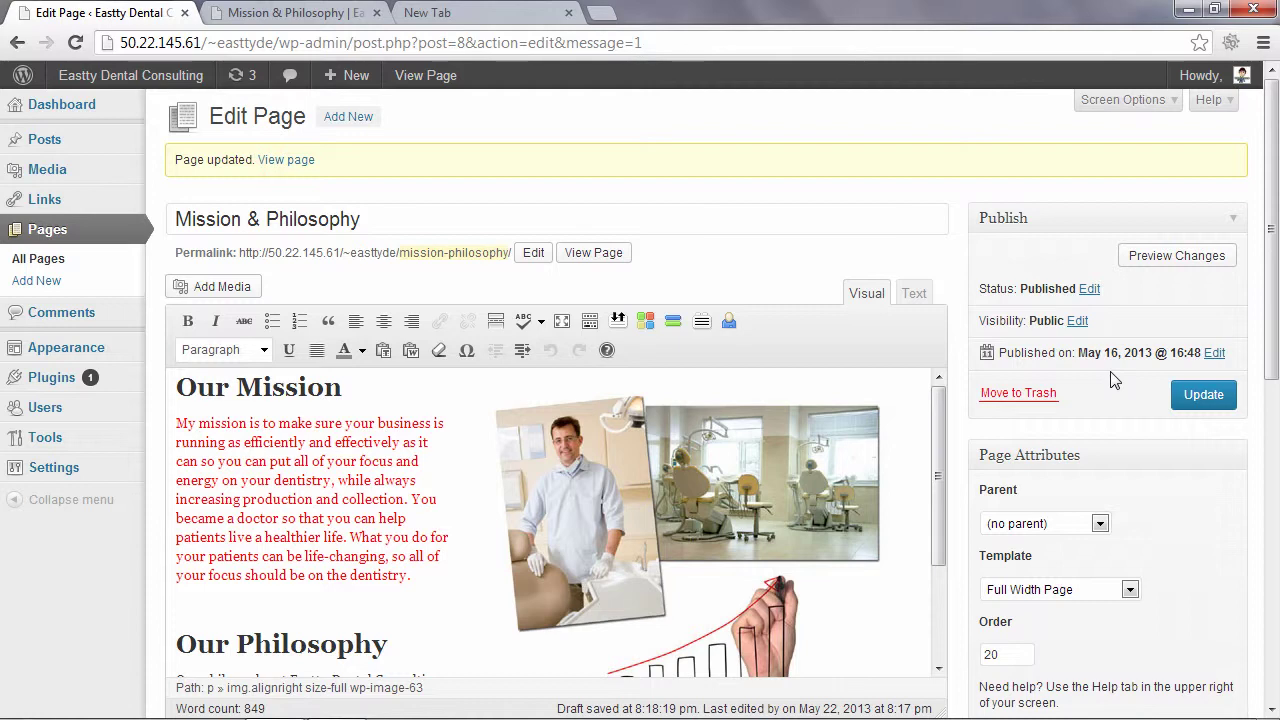
pyautogui.click(303, 20)
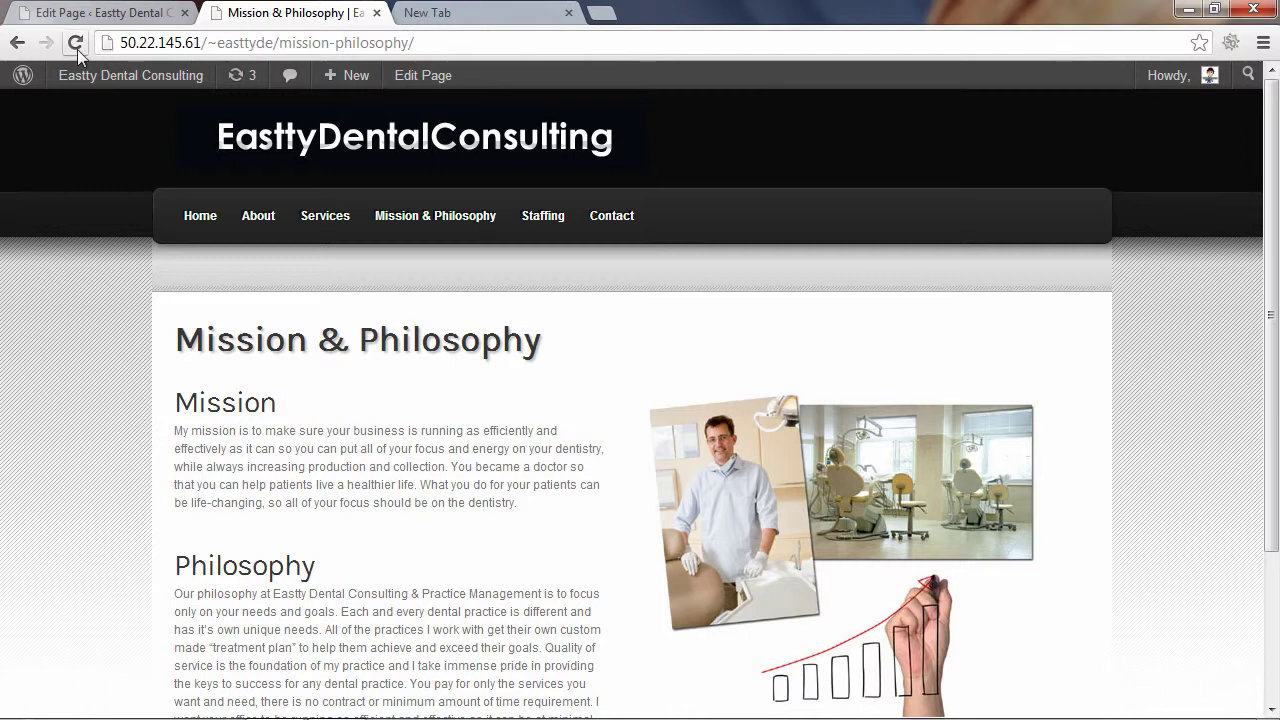
pyautogui.click(398, 218)
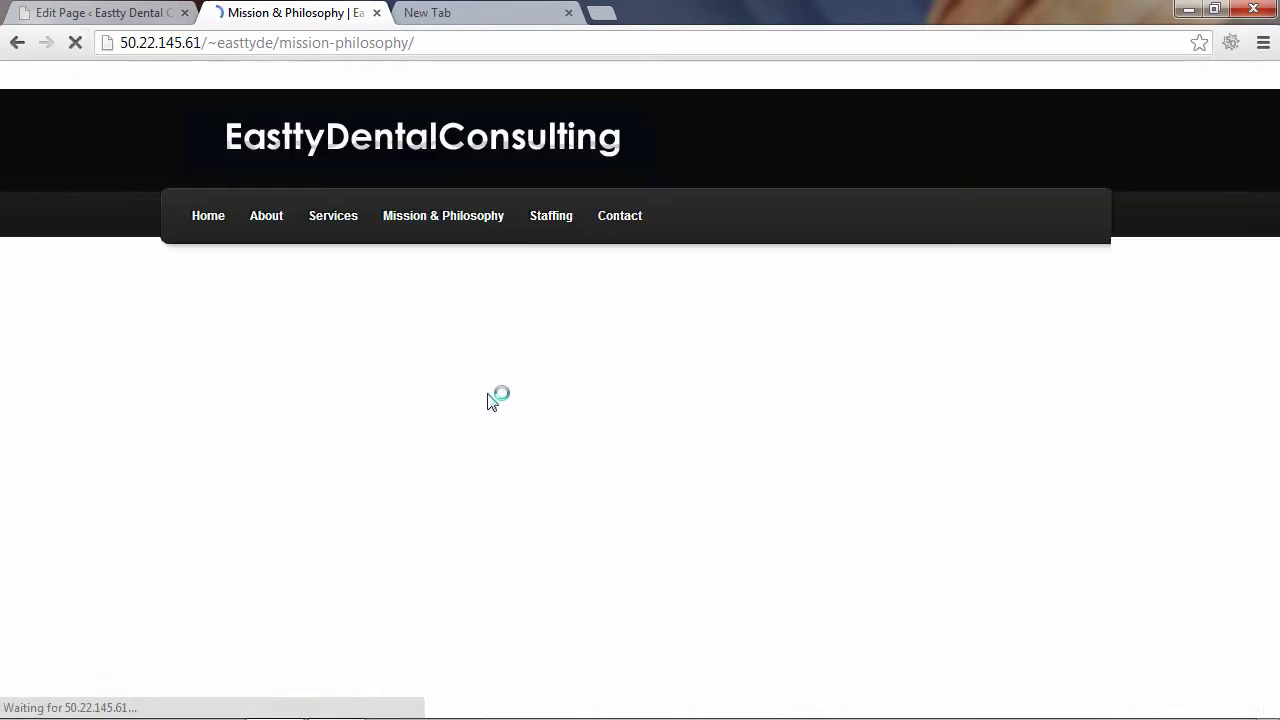
pyautogui.scroll(-1, 491, 451)
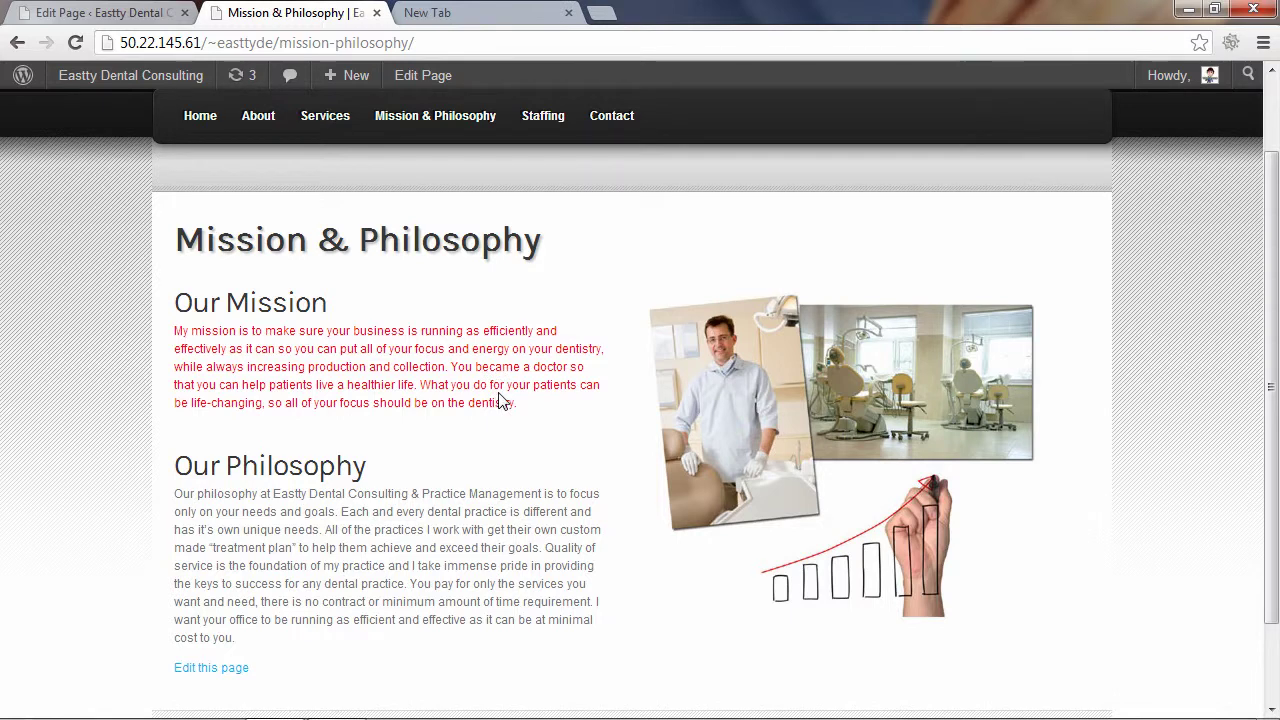
pyautogui.scroll(1, 615, 305)
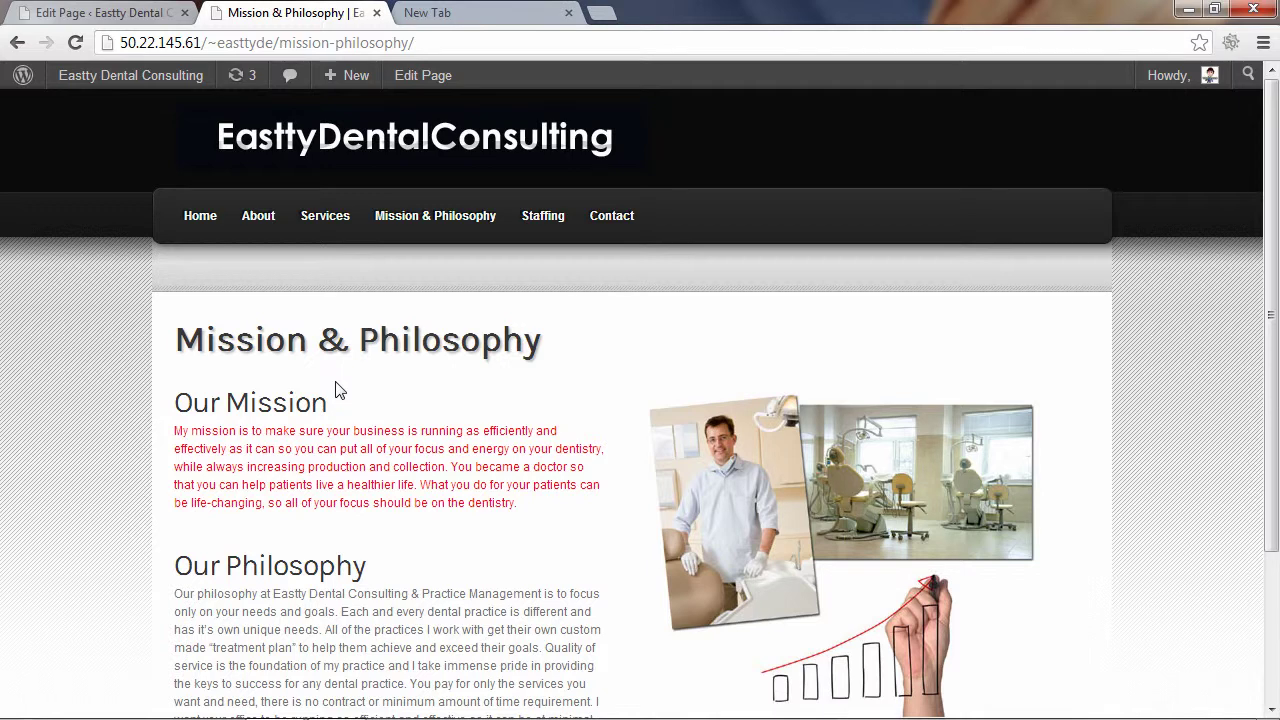
# Return to the page editor tab and show the Posts options in the admin navigation.
pyautogui.click(91, 13)
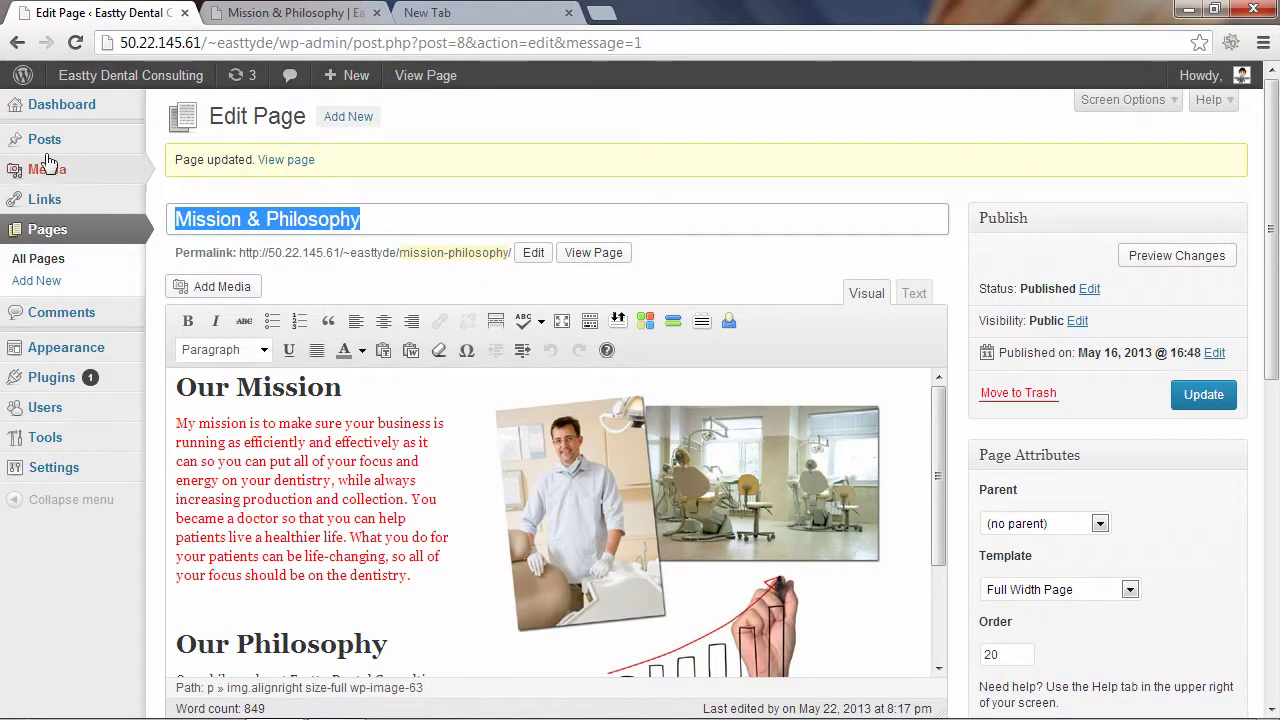
pyautogui.moveTo(47, 143)
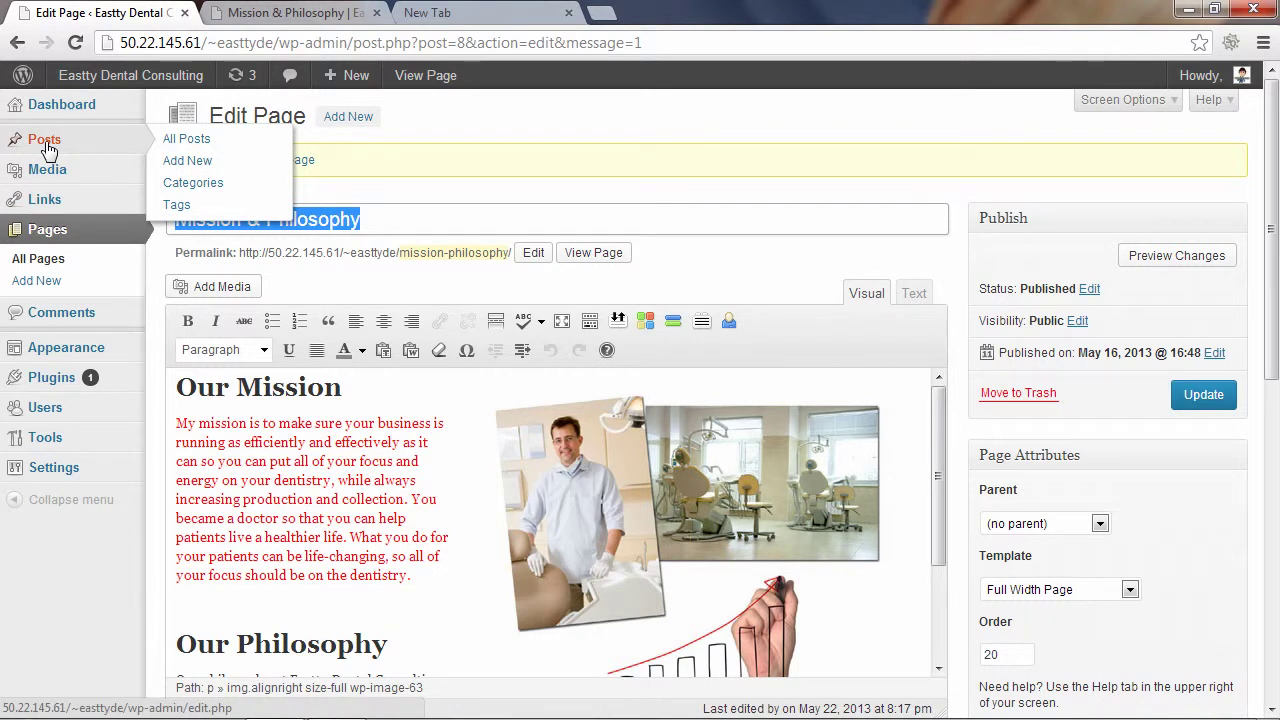